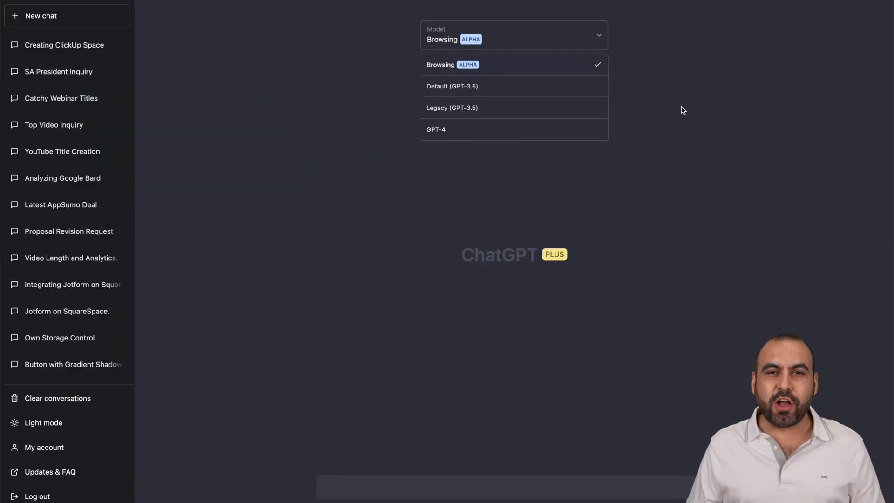
# - Keep Browsing (Alpha) as the new chat's model and close the model list
pyautogui.moveTo(478, 66)
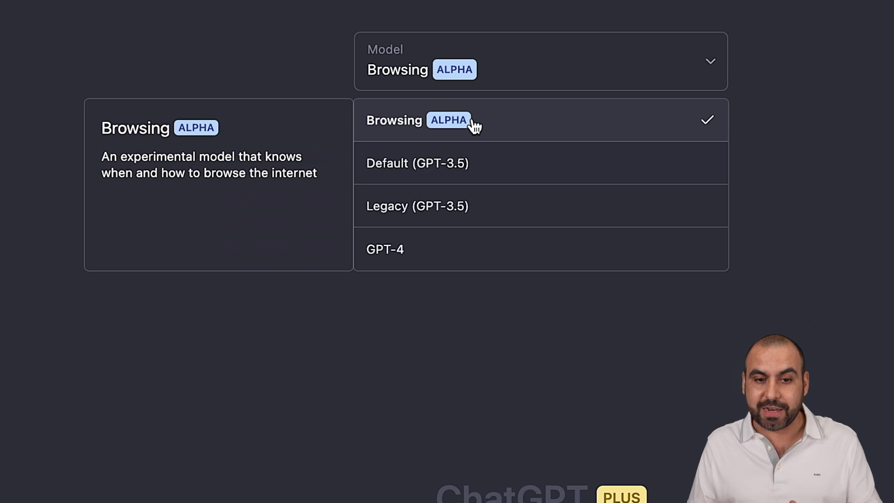
pyautogui.click(330, 501)
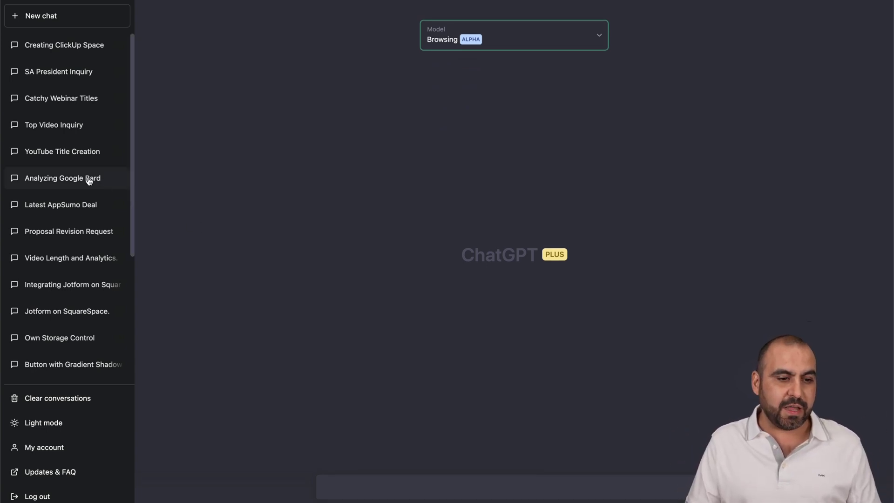
# - Expand the Bard chat's browsing steps for the bard.google.com link, then open Creating ClickUp Space
pyautogui.click(113, 177)
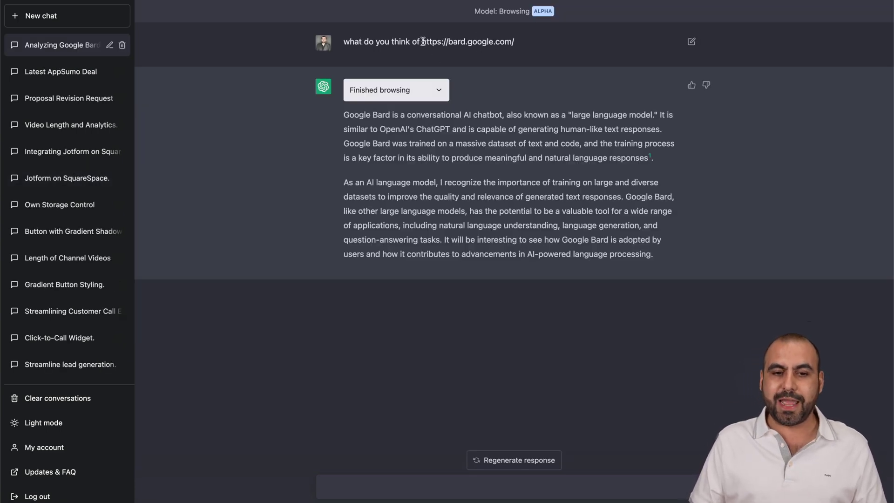
pyautogui.moveTo(423, 42); pyautogui.dragTo(515, 43)
pyautogui.click(469, 82)
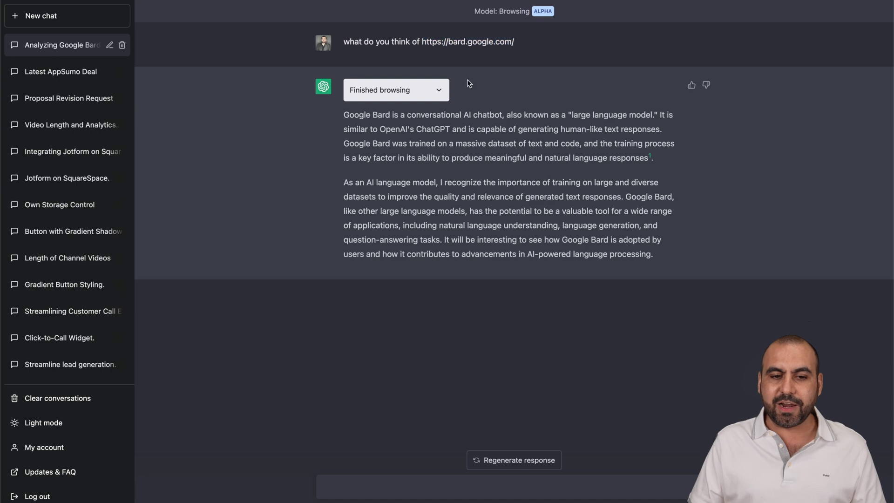
pyautogui.click(431, 93)
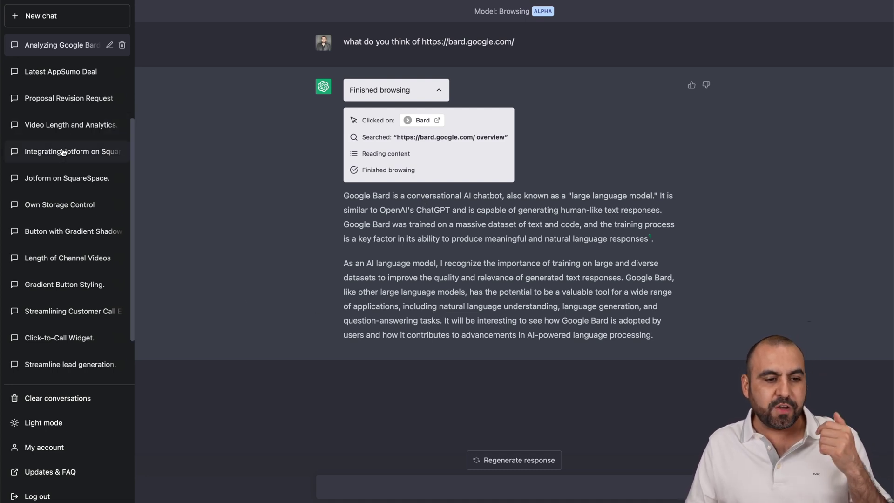
pyautogui.scroll(3, 65, 156)
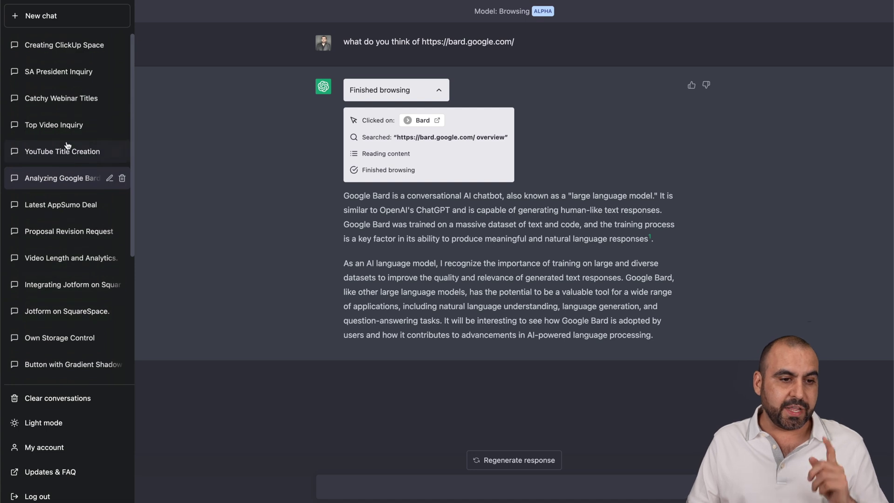
pyautogui.click(81, 55)
# - Scroll up and highlight the first answer's ClickUp steps in the ClickUp chat
pyautogui.scroll(3, 328, 138)
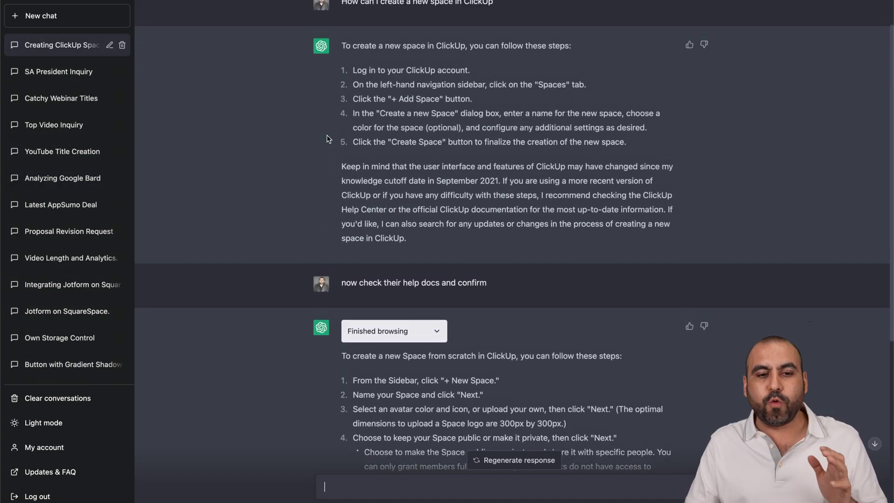
pyautogui.scroll(1, 328, 139)
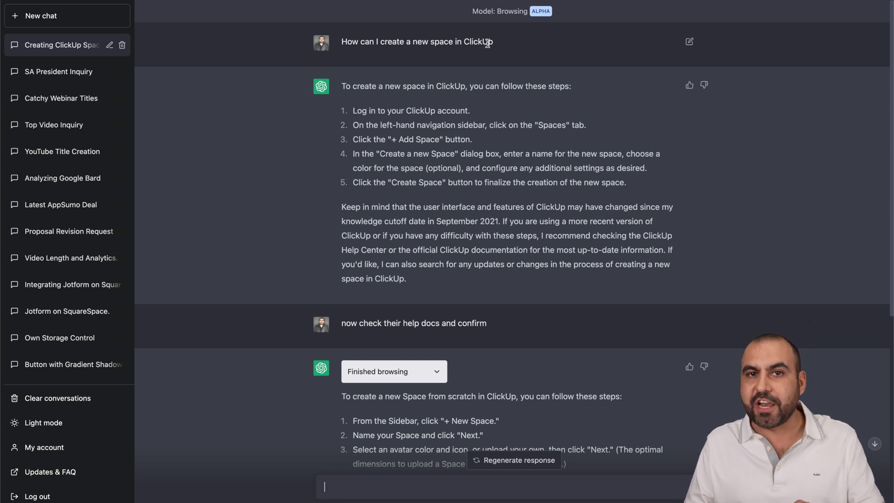
pyautogui.moveTo(341, 86); pyautogui.dragTo(486, 266)
pyautogui.click(488, 267)
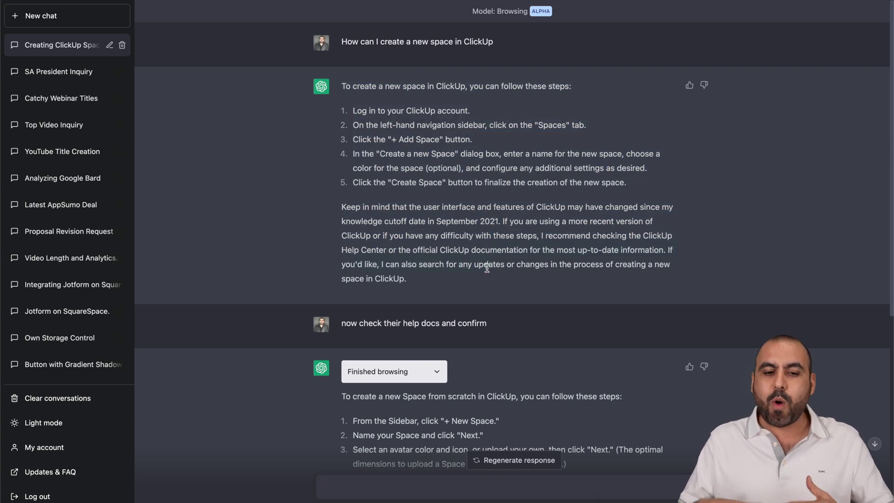
# - Expand the second answer's browsing log, showing the help-center search and 'Create and edit Spaces' article
pyautogui.scroll(-4, 487, 268)
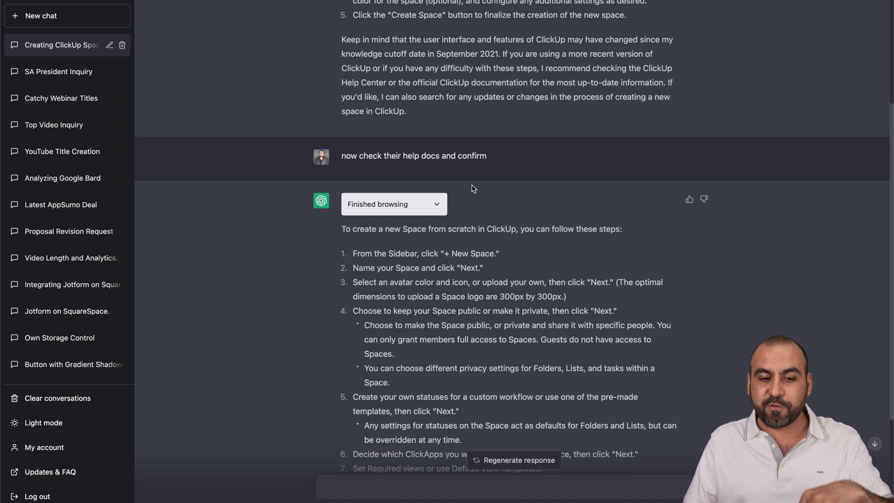
pyautogui.scroll(-2, 468, 174)
pyautogui.click(435, 113)
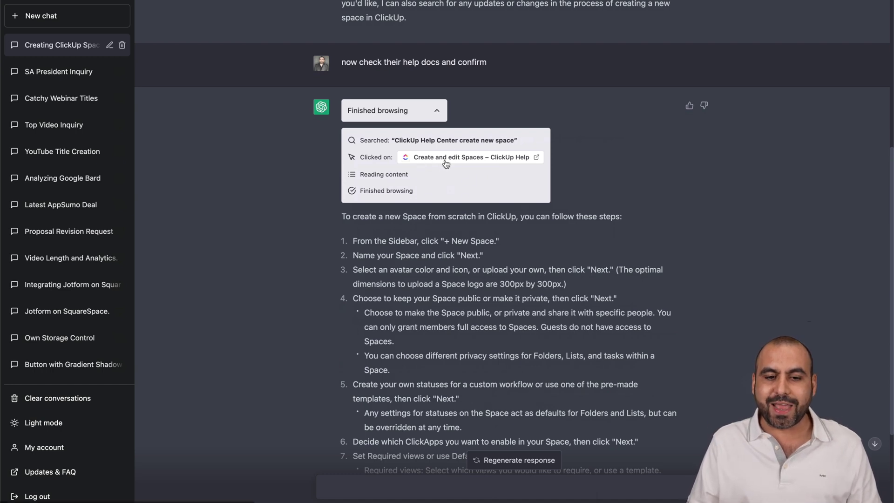
pyautogui.scroll(-3, 480, 161)
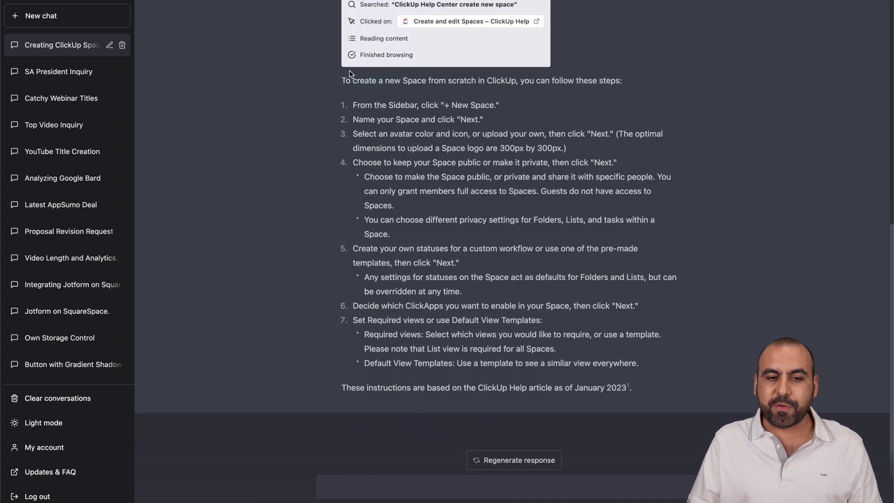
pyautogui.moveTo(340, 80); pyautogui.dragTo(564, 411)
pyautogui.click(572, 373)
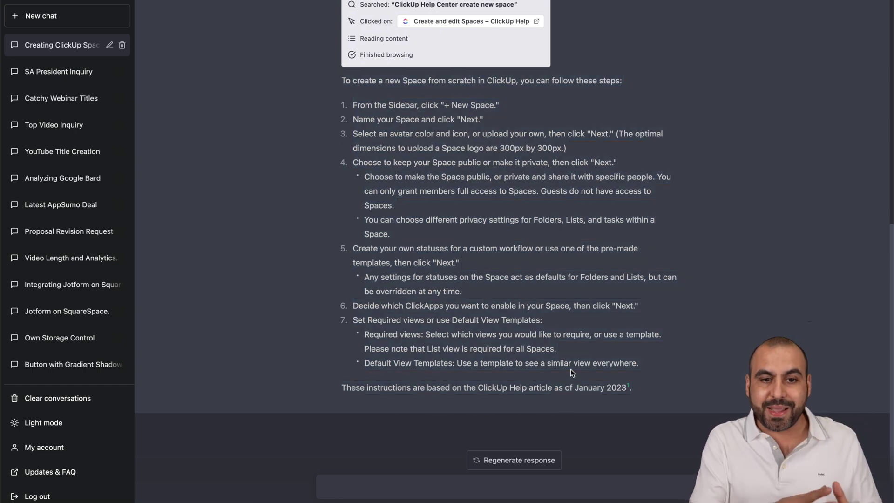
# - Open Catchy Webinar Titles and highlight the title request and its appsumo LiveWebinar link
pyautogui.click(61, 98)
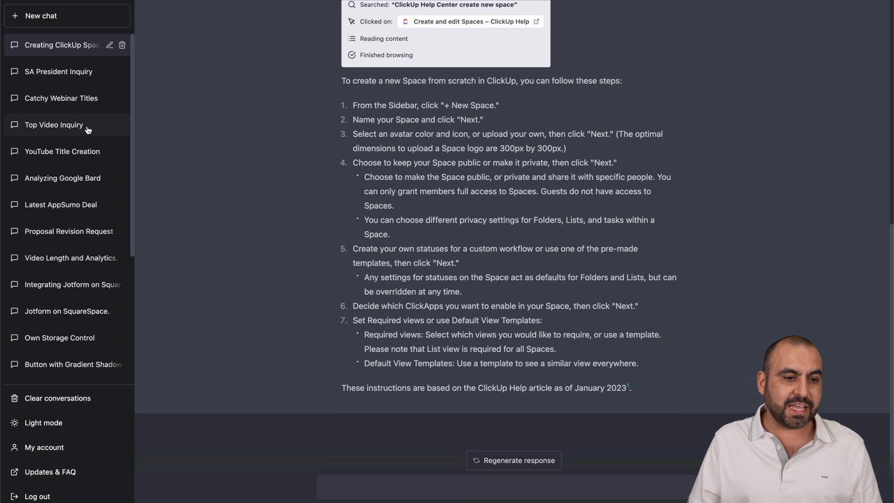
pyautogui.moveTo(341, 41); pyautogui.dragTo(546, 40)
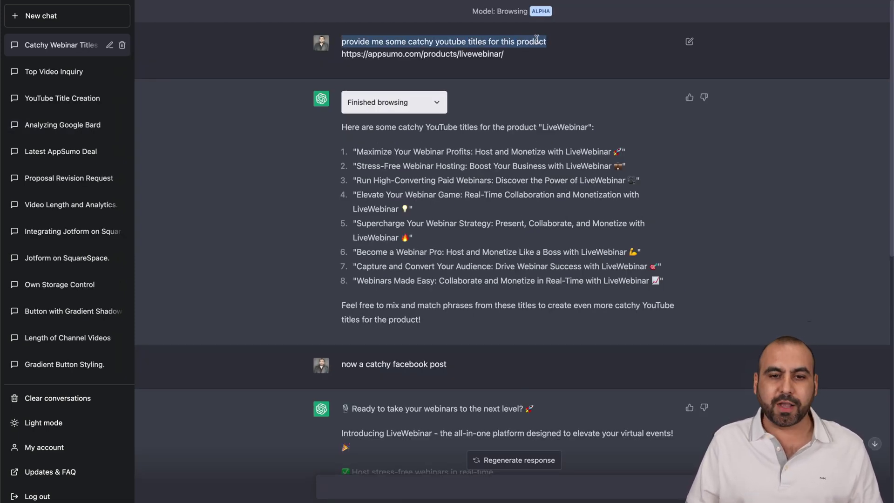
pyautogui.click(535, 40)
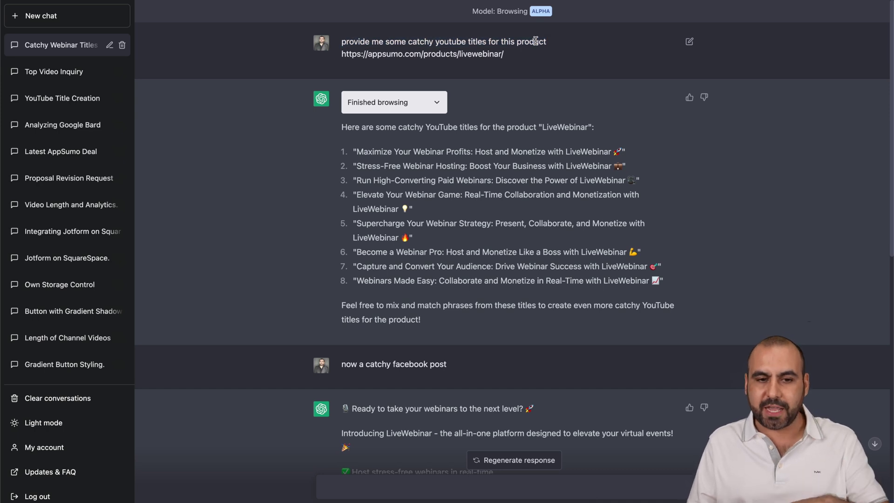
pyautogui.moveTo(343, 54); pyautogui.dragTo(535, 55)
pyautogui.click(535, 56)
# - Expand the browsing steps behind the titles answer and review the generated titles
pyautogui.scroll(-3, 489, 51)
pyautogui.click(437, 29)
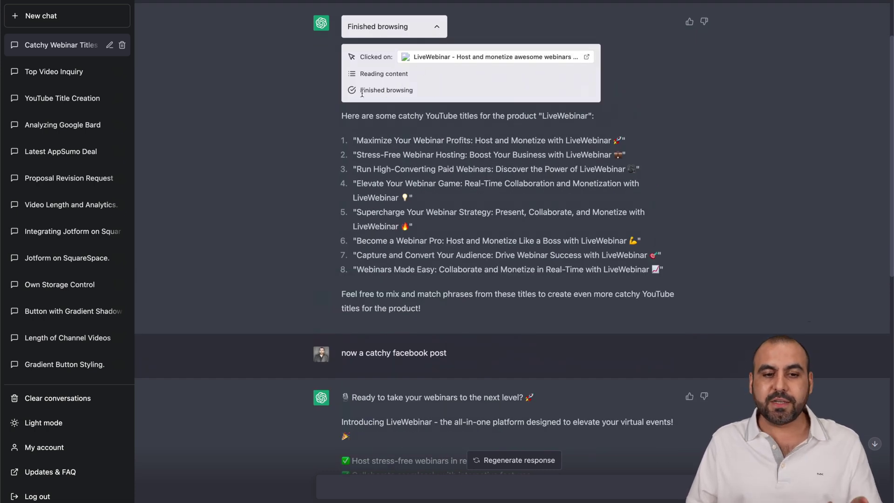
pyautogui.scroll(-1, 358, 88)
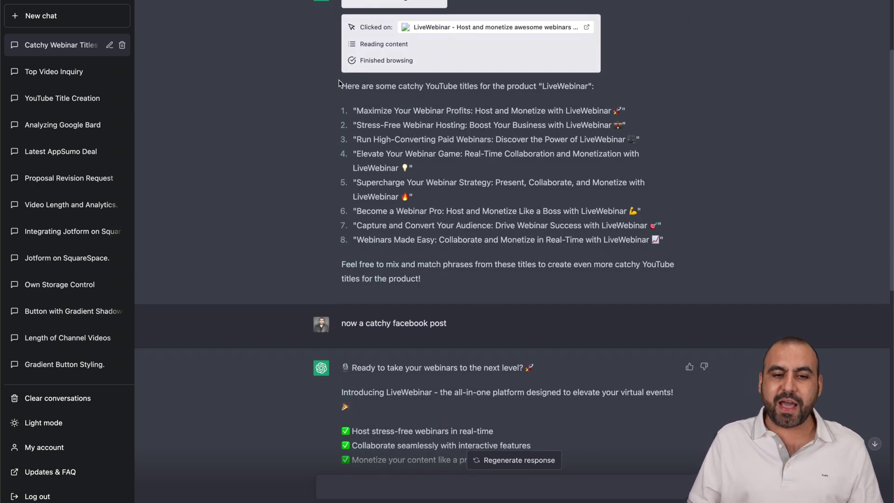
pyautogui.moveTo(343, 86); pyautogui.dragTo(515, 264)
pyautogui.click(516, 261)
# - Review the Facebook post reply and its [Link to LiveWebinar] placeholder
pyautogui.scroll(-9, 515, 246)
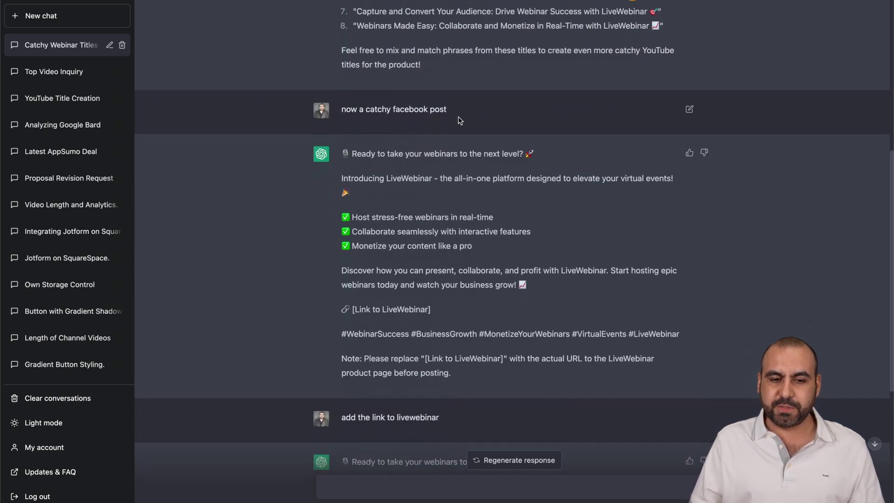
pyautogui.scroll(-3, 458, 118)
pyautogui.moveTo(342, 84); pyautogui.dragTo(509, 307)
pyautogui.click(508, 307)
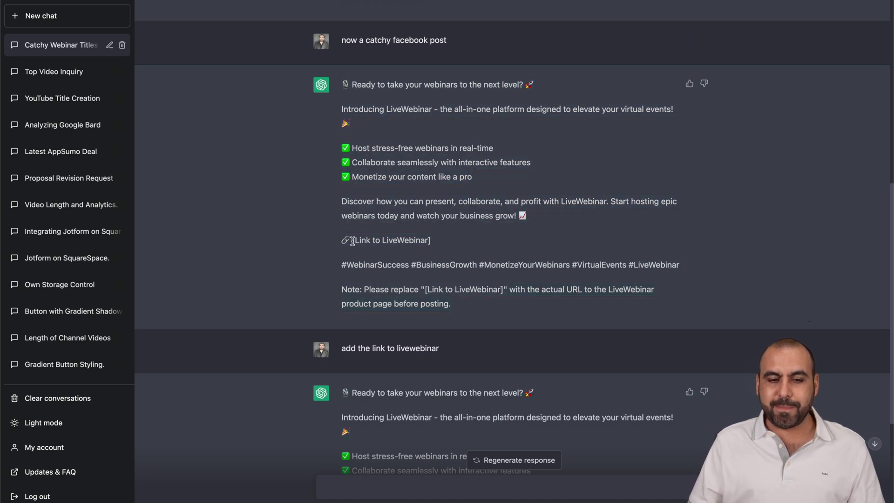
pyautogui.moveTo(352, 240); pyautogui.dragTo(458, 244)
pyautogui.click(458, 239)
# - Show the follow-up request to add the link and the final post containing it
pyautogui.scroll(-4, 458, 236)
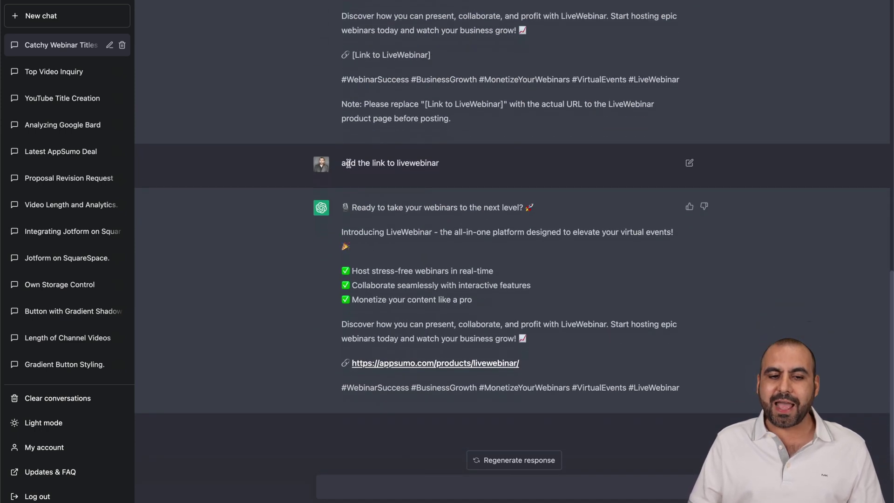
pyautogui.moveTo(343, 167); pyautogui.dragTo(477, 167)
pyautogui.click(476, 167)
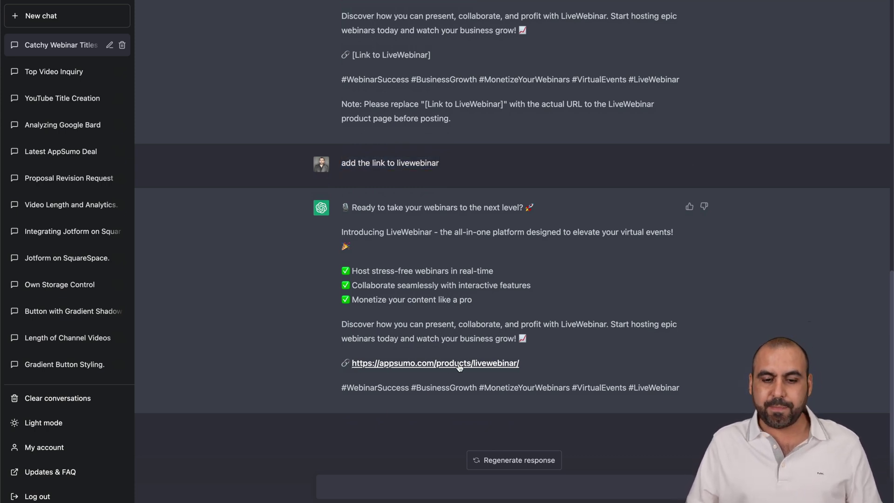
pyautogui.scroll(2, 93, 138)
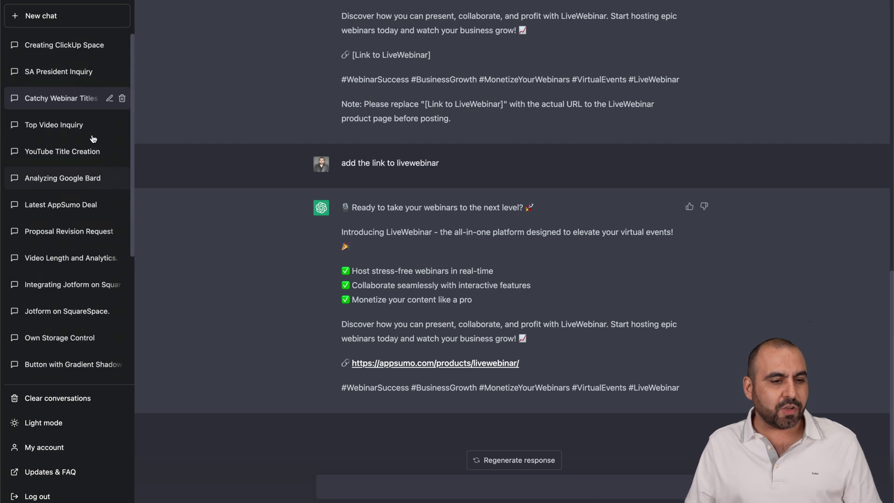
# - Open SA President Inquiry, inspect the citation's publication date, and expand its search steps
pyautogui.click(63, 72)
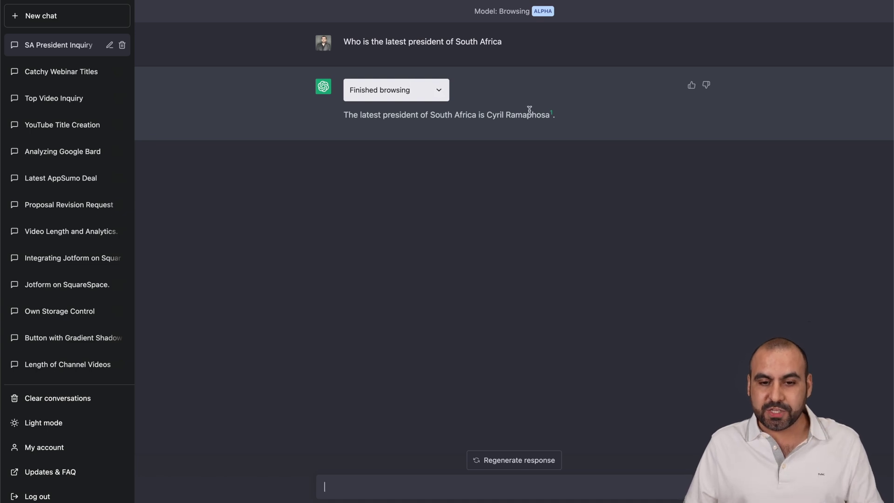
pyautogui.moveTo(552, 115)
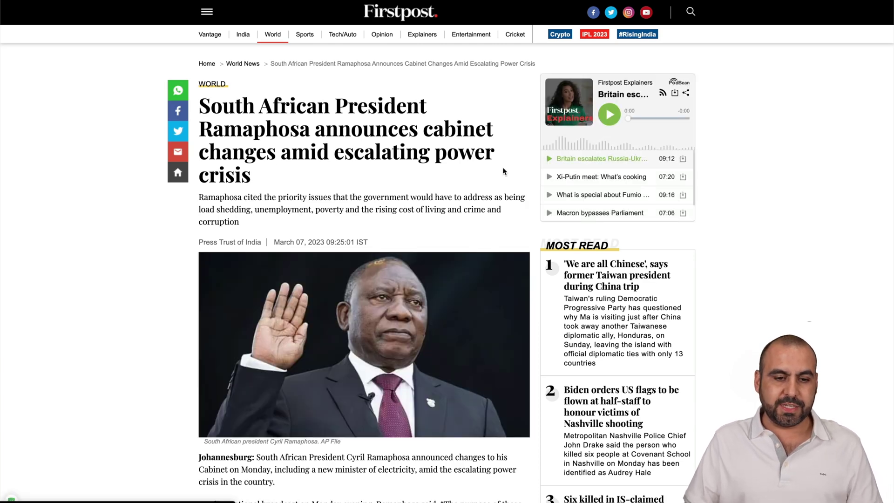
pyautogui.moveTo(271, 242); pyautogui.dragTo(332, 242)
pyautogui.click(332, 242)
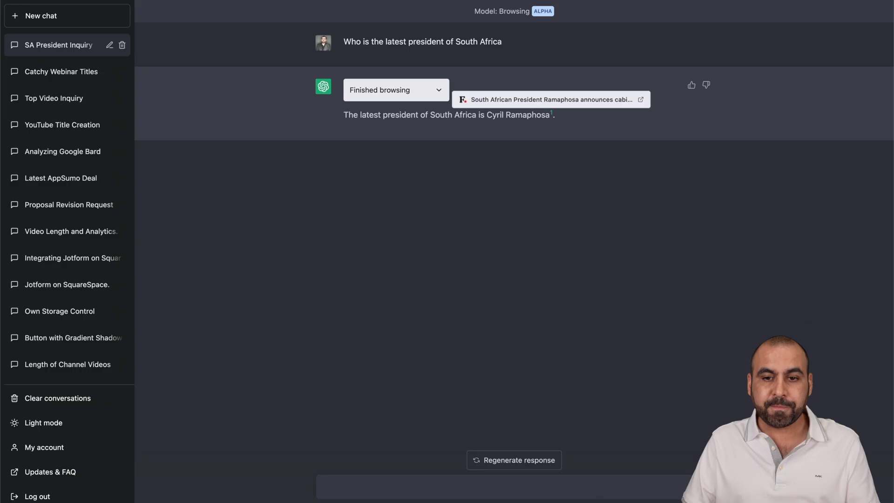
pyautogui.click(441, 91)
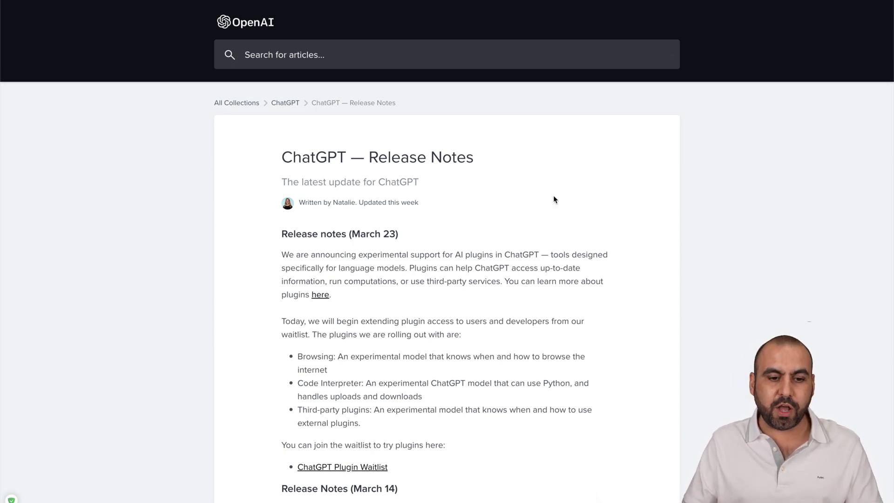
pyautogui.moveTo(281, 233); pyautogui.dragTo(397, 233)
pyautogui.click(395, 233)
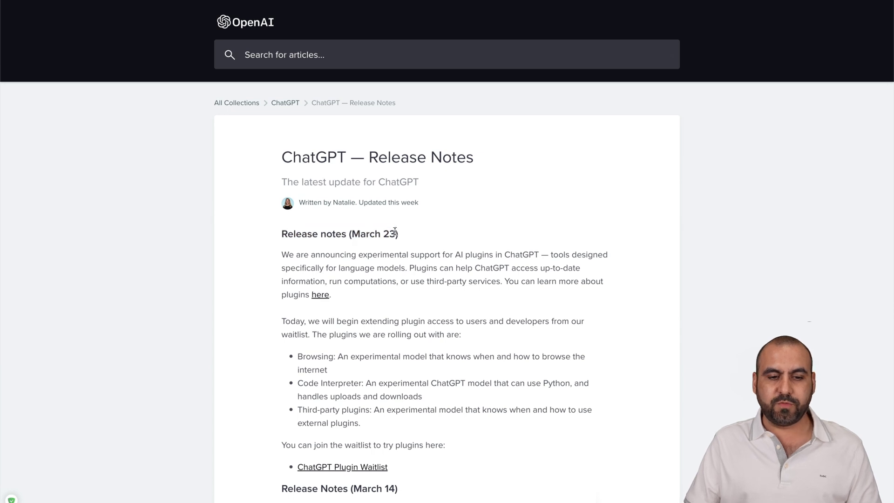
pyautogui.scroll(-2, 468, 307)
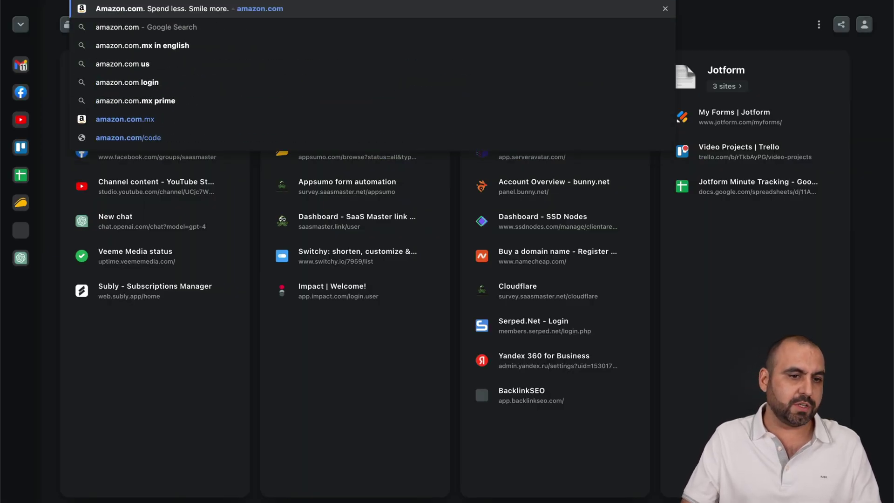
# - Ask a new chat for YouTube title ideas using the Amazon action-camera listing link
pyautogui.press('Escape')
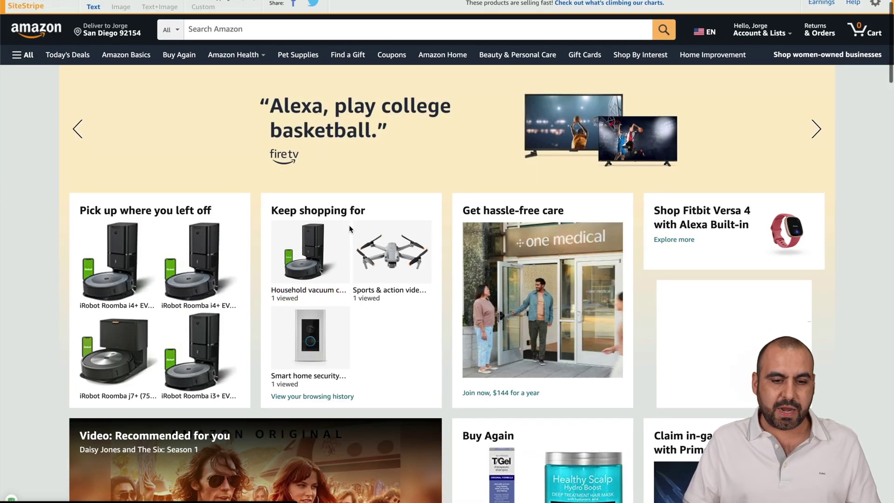
pyautogui.click(408, 261)
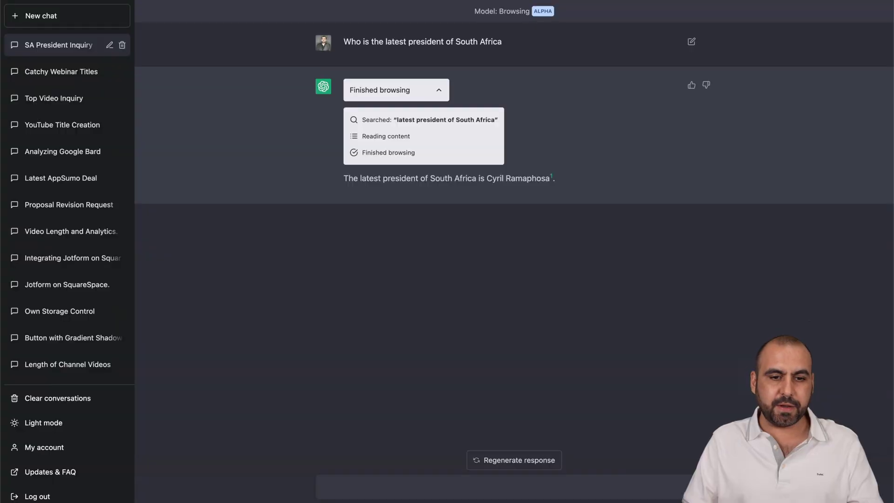
pyautogui.click(58, 18)
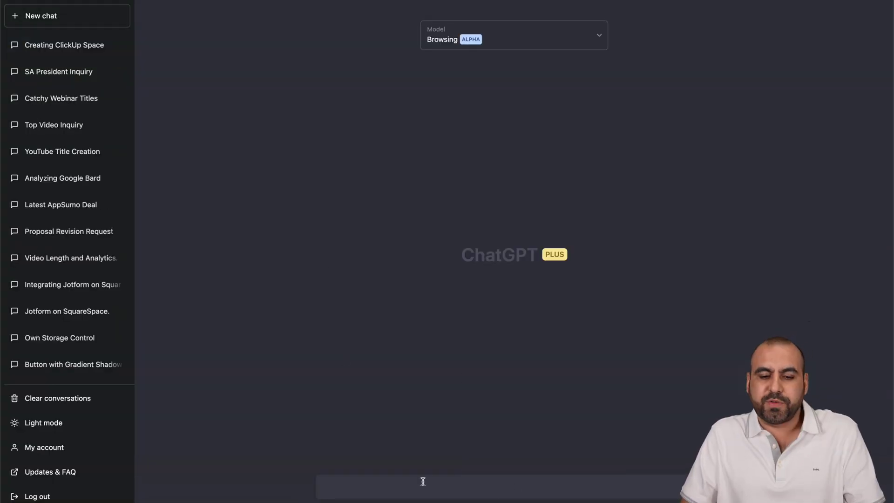
pyautogui.hotkey('ctrl', 'v')
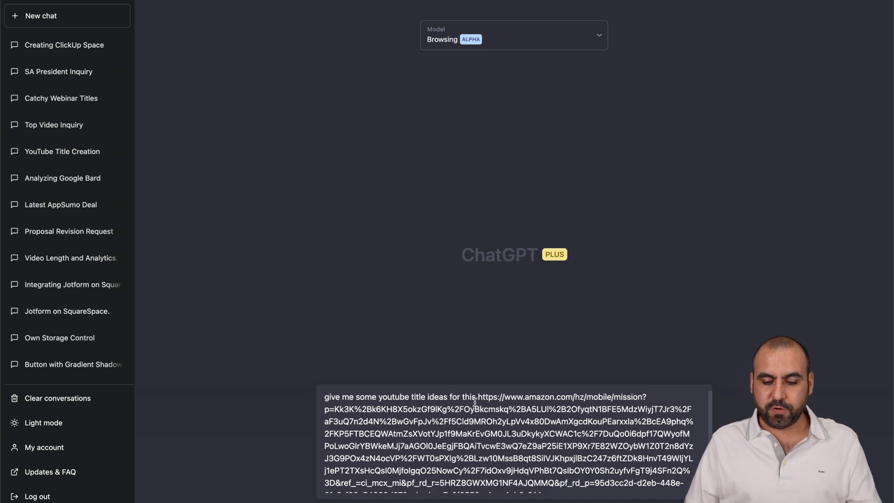
pyautogui.press('Return')
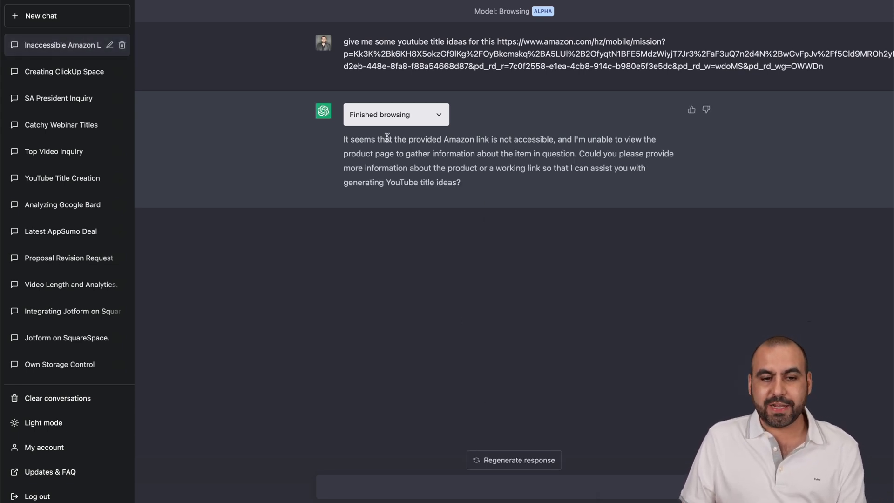
# - Ask 'give me some youtube title ideas for this' with the Cloudflare link, then request a YouTube description
pyautogui.moveTo(344, 140); pyautogui.dragTo(503, 199)
pyautogui.click(504, 201)
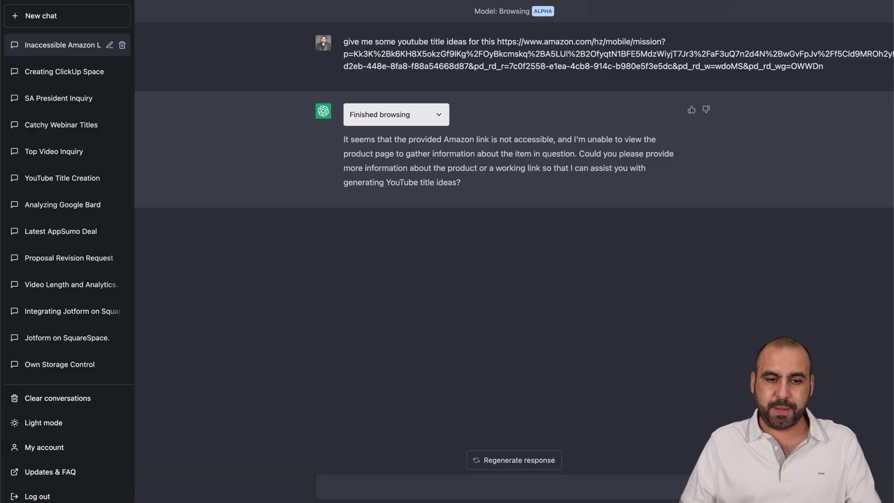
pyautogui.write('https://www.cloudflare.com/press-releases/2023/cloudflare-democratizes-post-quantum-cryptography-by-delivering-it-for-free/')
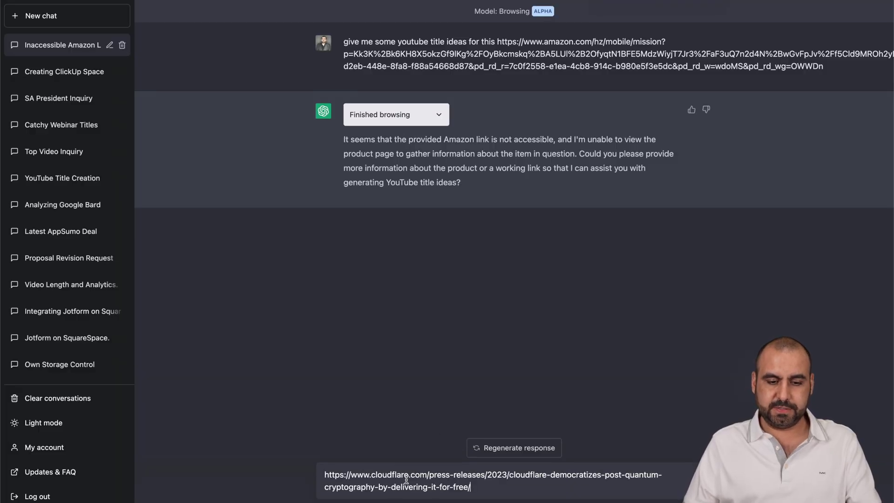
pyautogui.press('super+Up')
pyautogui.write('give me some youtube title ideas for this')
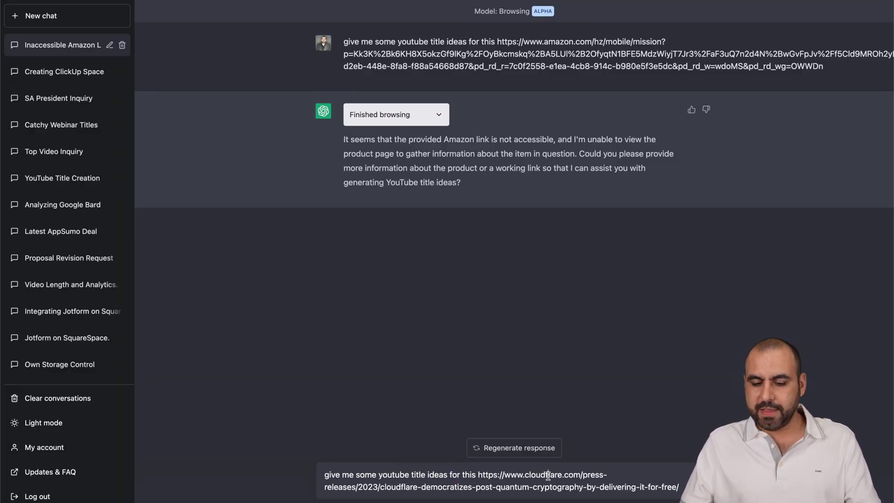
pyautogui.press('Return')
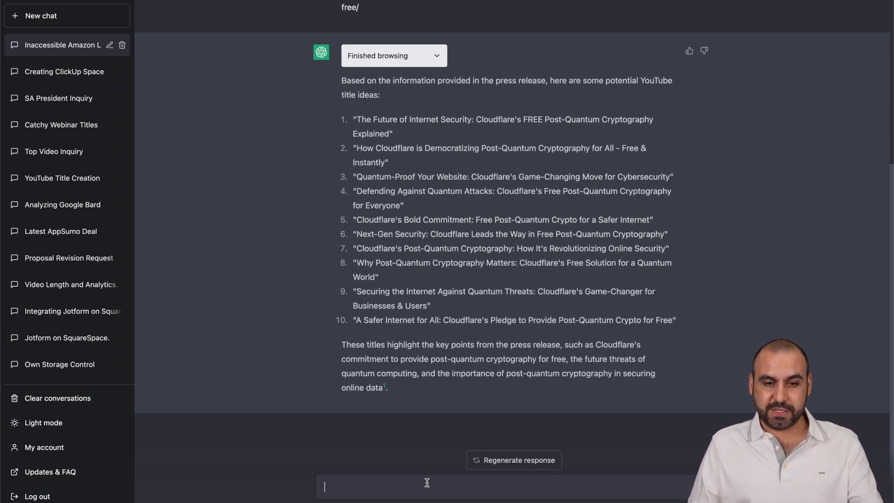
pyautogui.write('Now a youtube description')
pyautogui.press('Return')
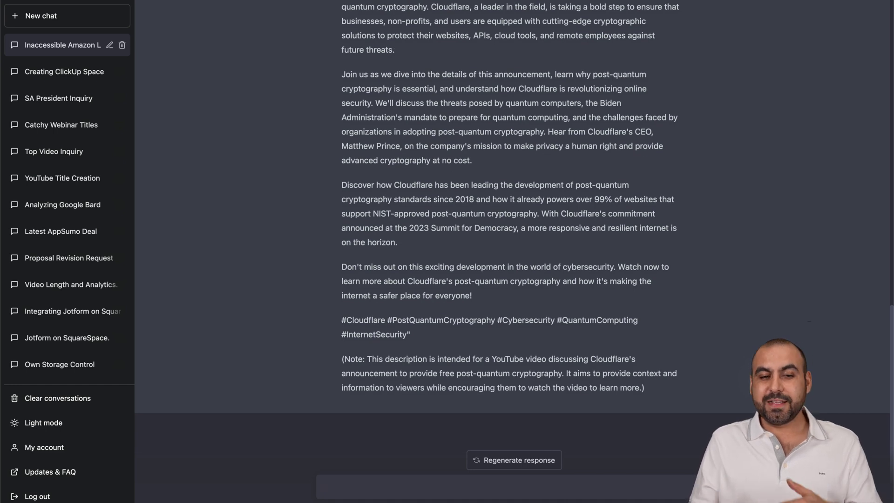
# - Review the Cloudflare YouTube description reply, then start a fresh empty chat
pyautogui.scroll(5, 542, 242)
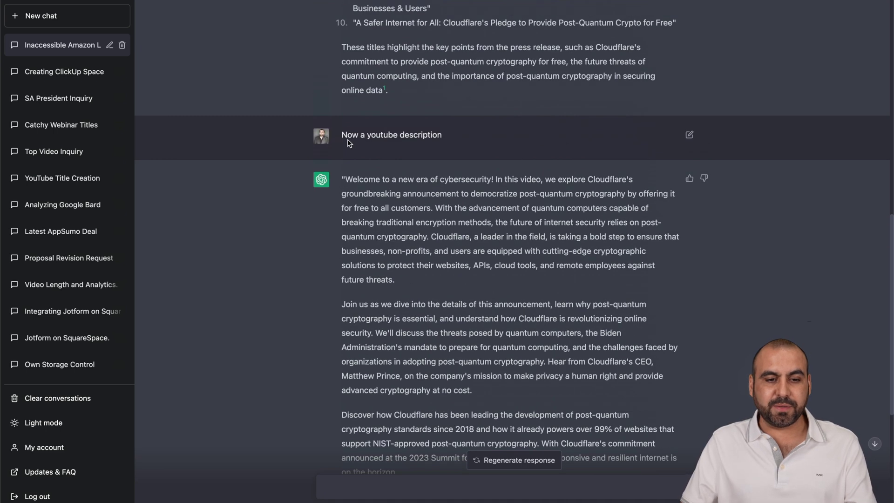
pyautogui.moveTo(341, 136); pyautogui.dragTo(481, 139)
pyautogui.click(481, 138)
pyautogui.scroll(-5, 481, 139)
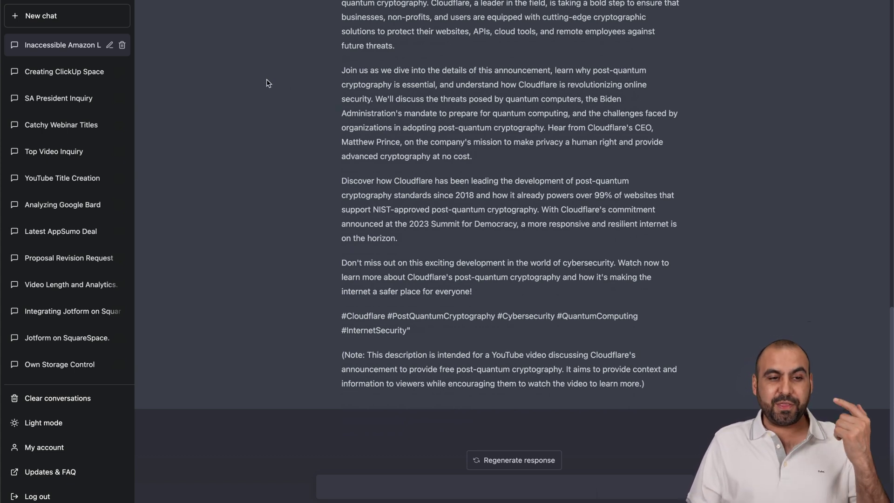
pyautogui.click(92, 20)
# - Show the model dropdown listing Browsing, Default, Legacy and GPT-4
pyautogui.click(521, 43)
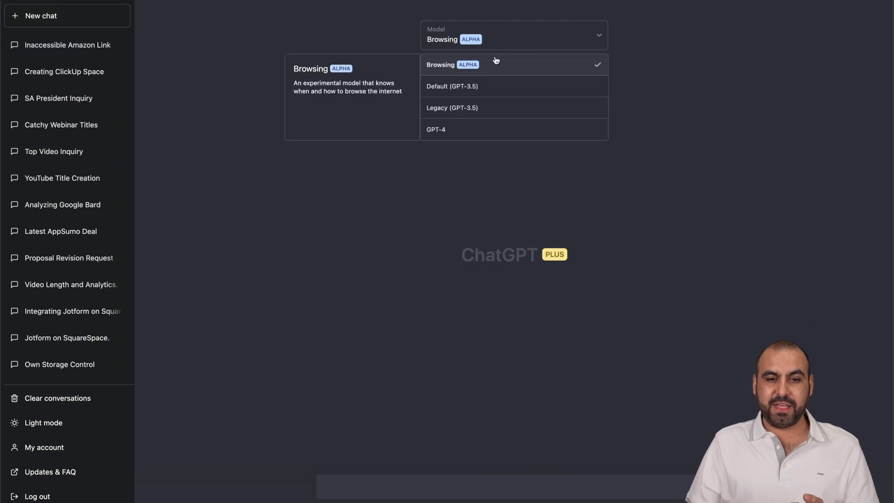